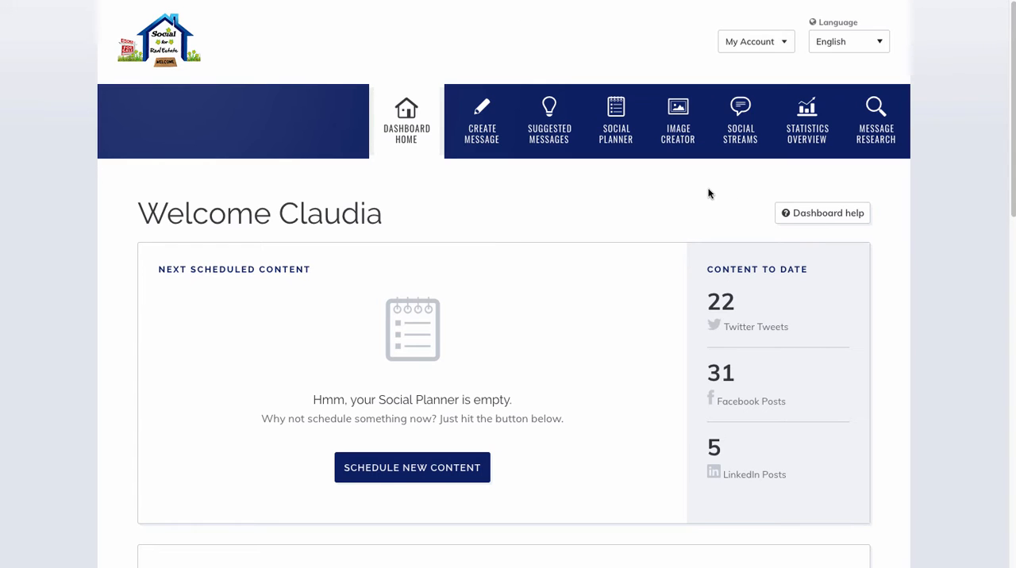
# Open the Image Creator and go to its image selection.
pyautogui.click(677, 145)
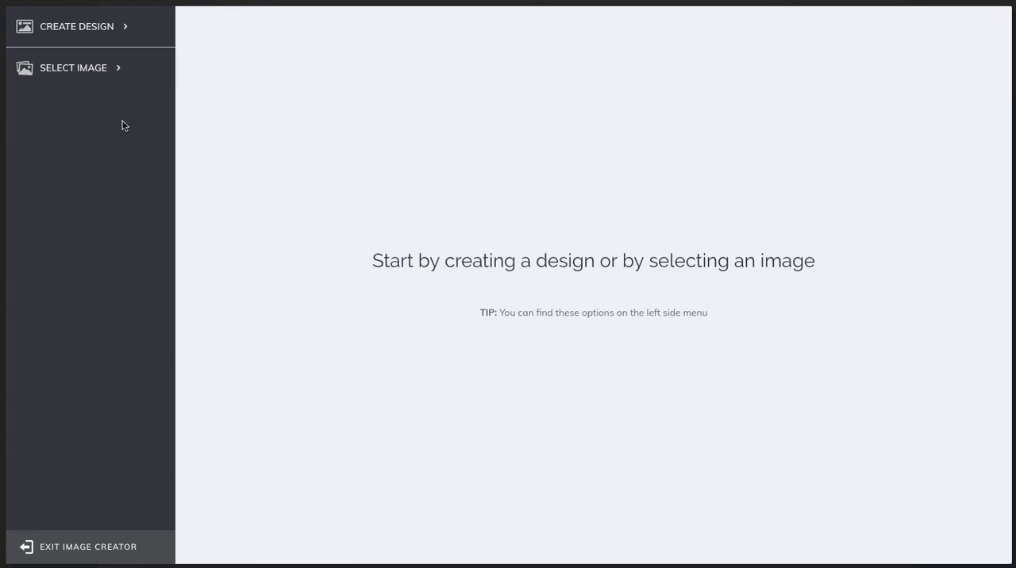
pyautogui.click(95, 80)
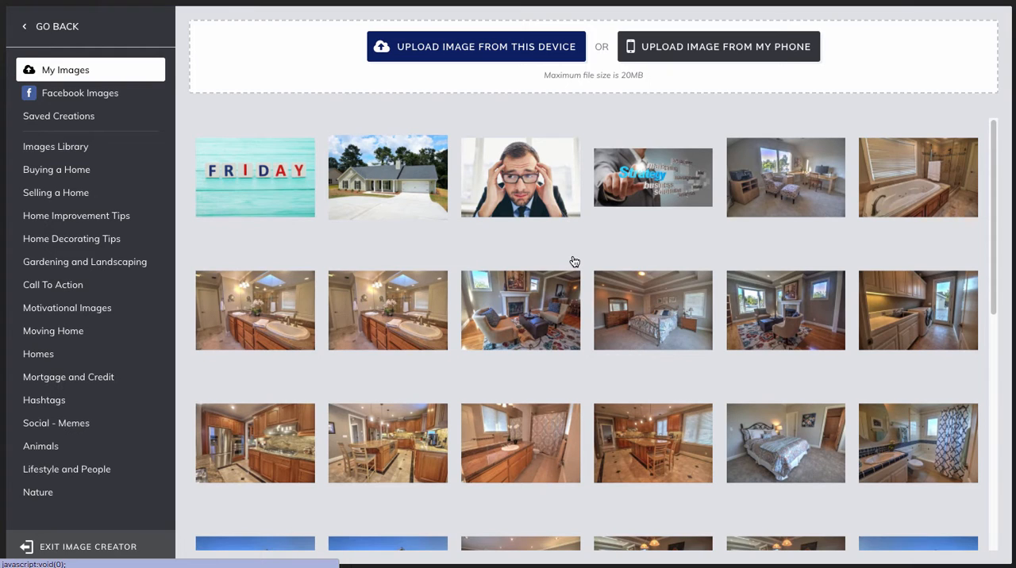
# Browse the available image sources: Facebook Images, Saved Creations and the Buying a Home collection.
pyautogui.click(101, 93)
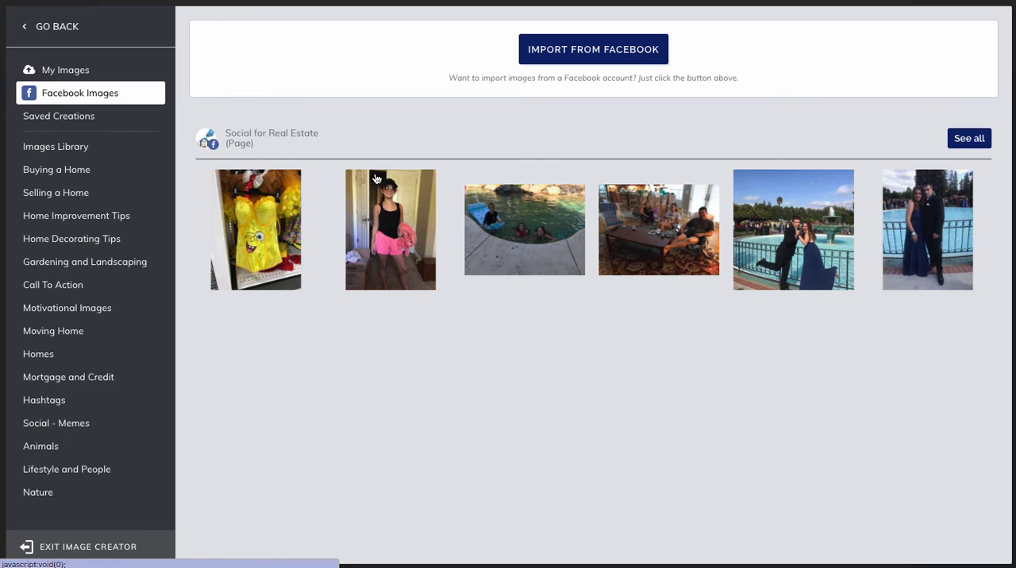
pyautogui.click(78, 120)
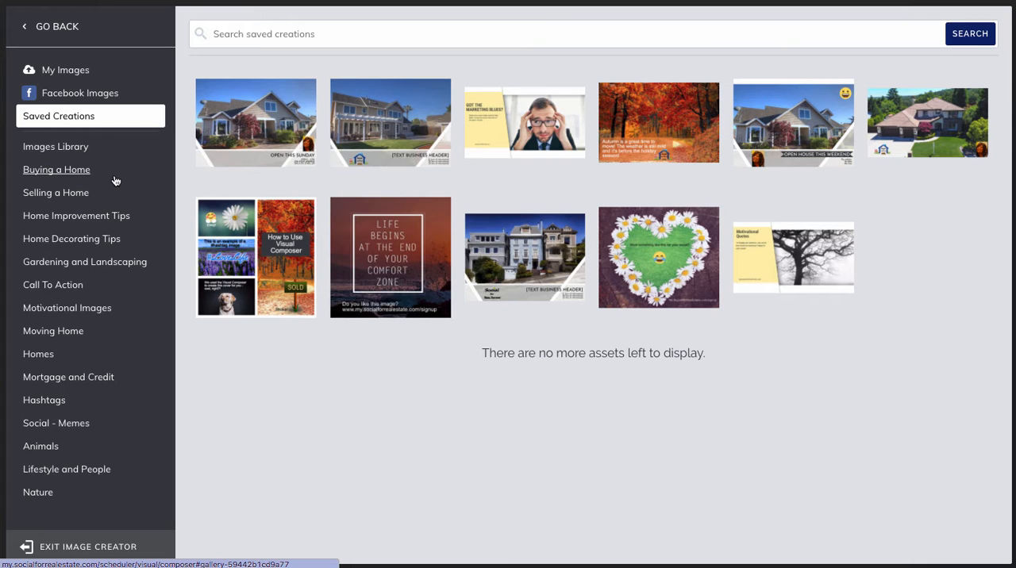
pyautogui.click(77, 173)
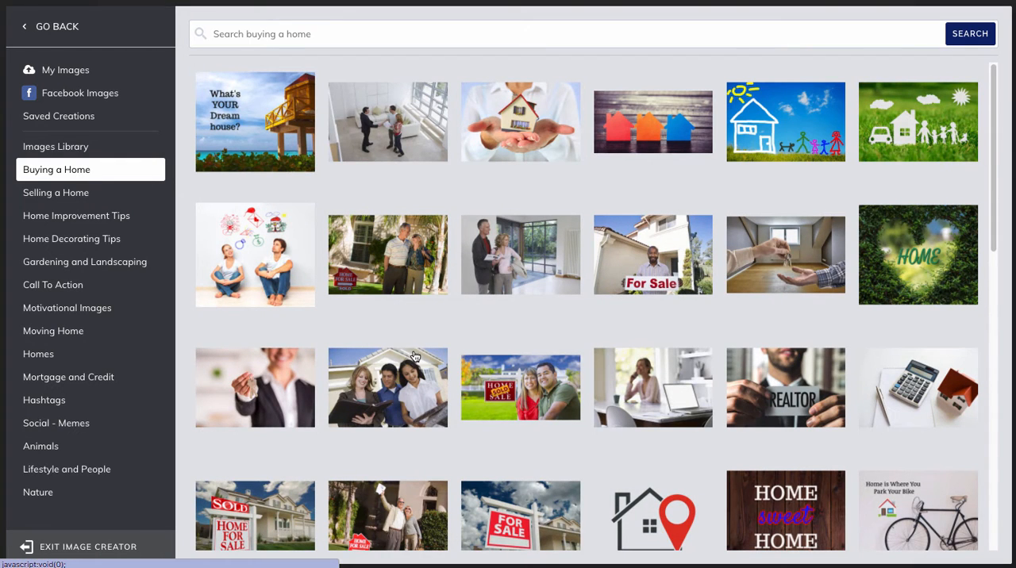
pyautogui.scroll(-1, 413, 355)
pyautogui.scroll(-2, 408, 344)
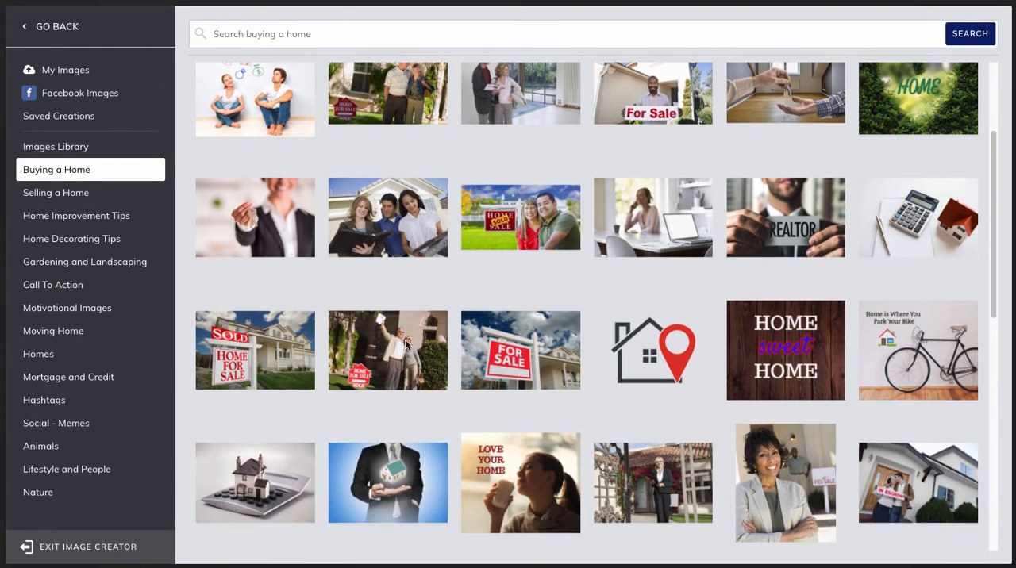
pyautogui.scroll(-1, 405, 343)
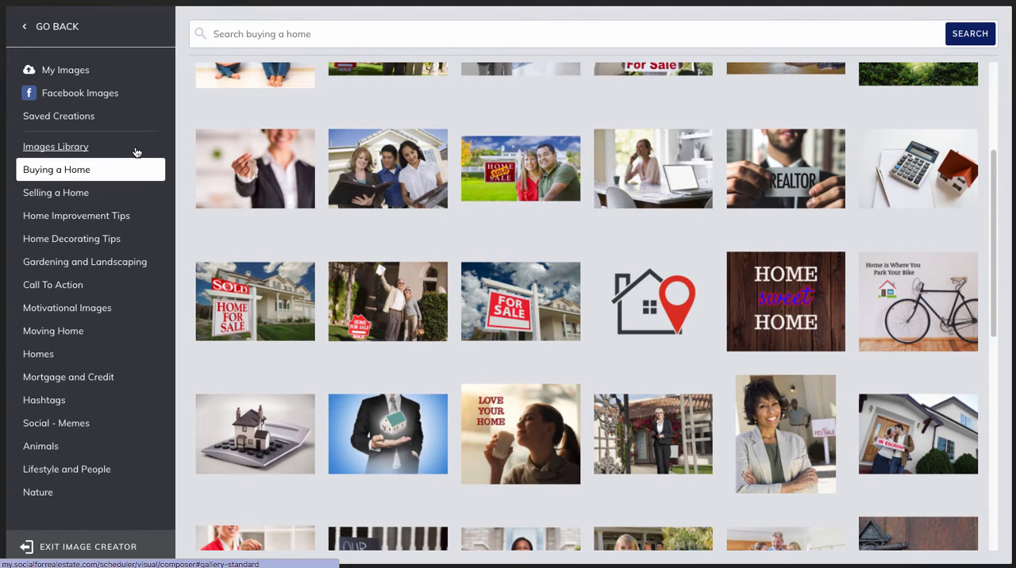
# Search the Images Library for "dog" and look through the results.
pyautogui.click(68, 150)
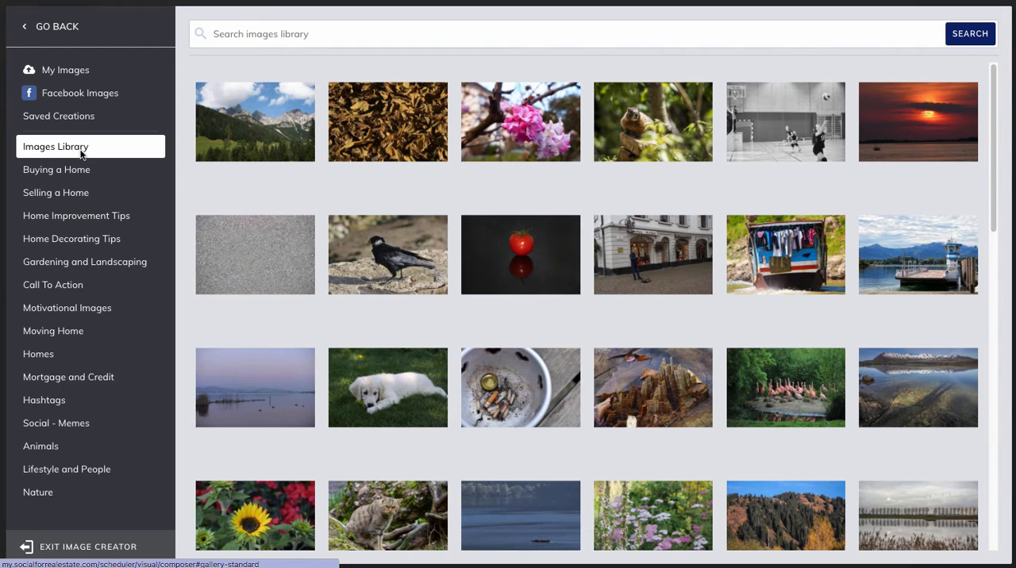
pyautogui.click(224, 36)
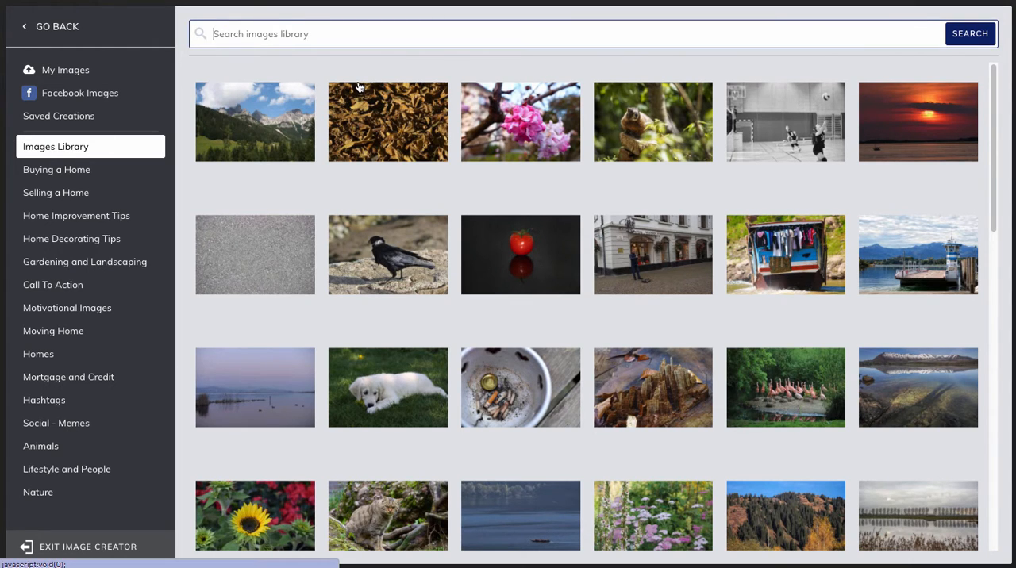
pyautogui.write('dog')
pyautogui.press('Return')
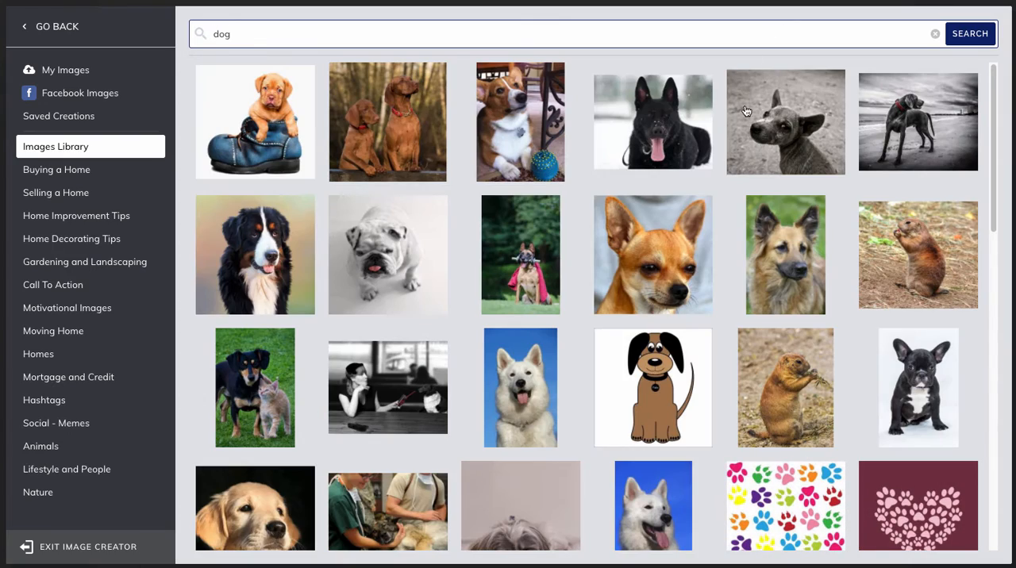
pyautogui.scroll(-1, 694, 283)
pyautogui.scroll(-4, 694, 283)
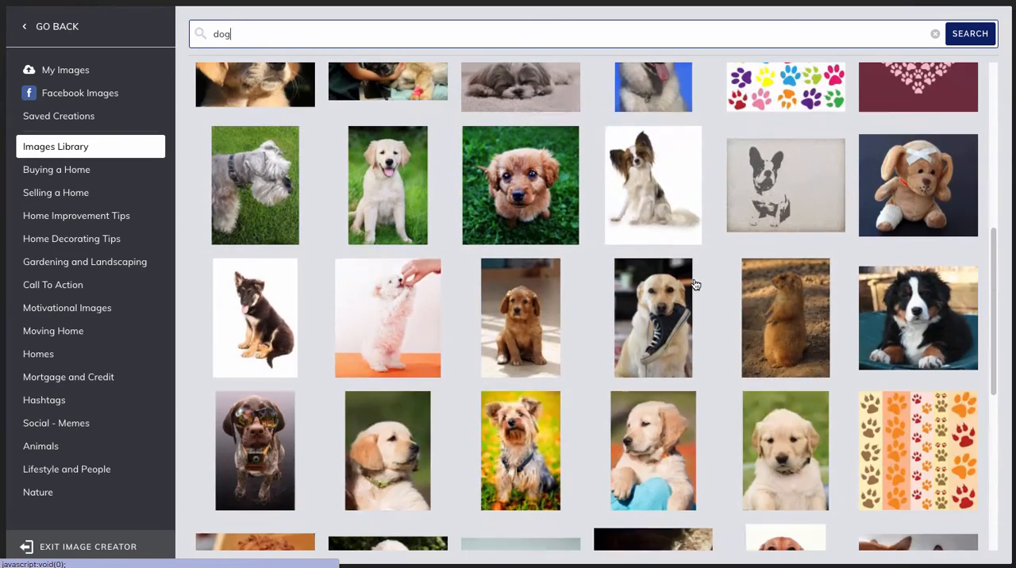
pyautogui.scroll(2, 695, 284)
pyautogui.scroll(4, 694, 284)
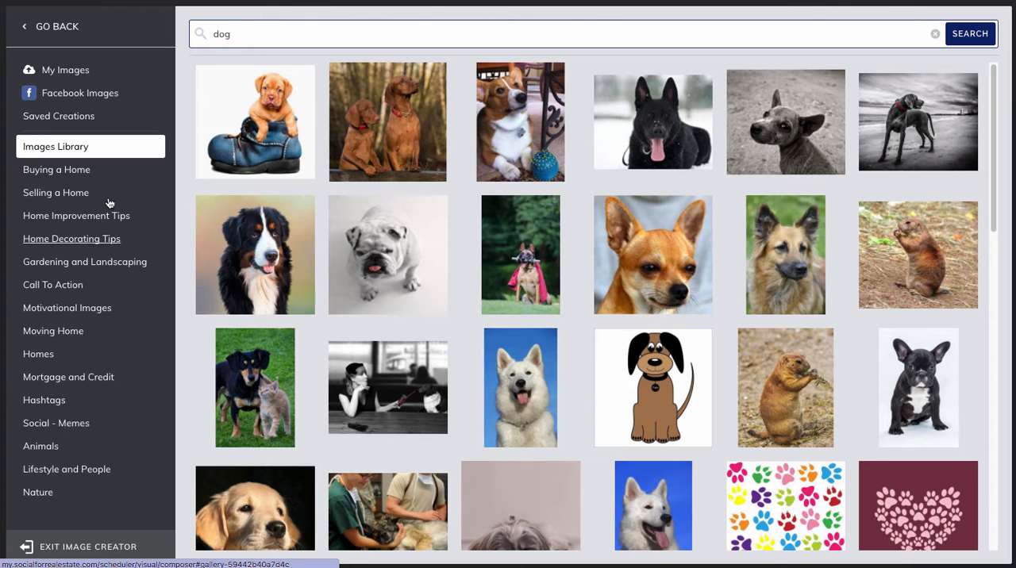
# Use the Buying a Home photo of an agent shaking hands with a couple in a white living room as the base image.
pyautogui.click(68, 175)
pyautogui.scroll(-5, 380, 228)
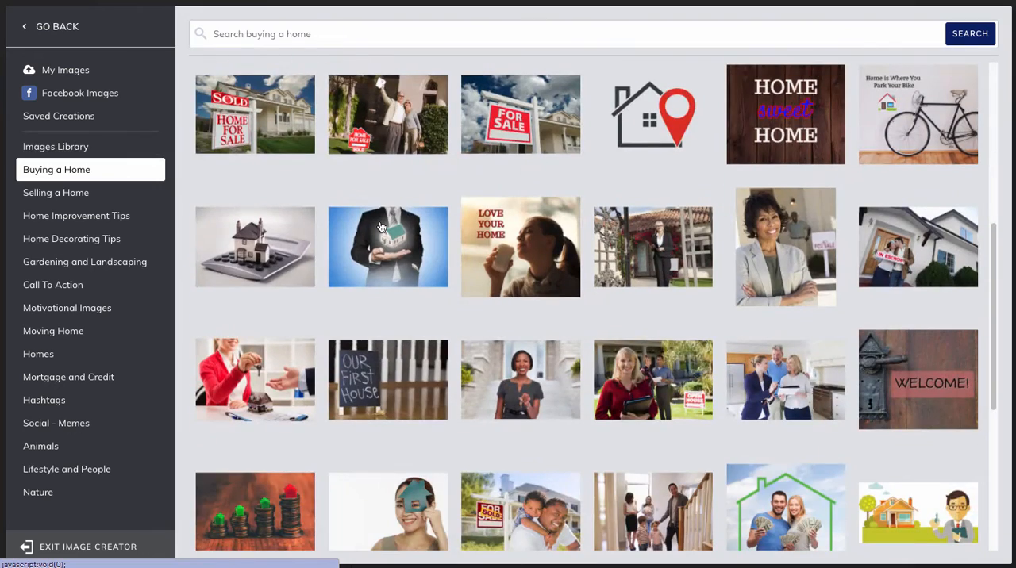
pyautogui.scroll(5, 380, 228)
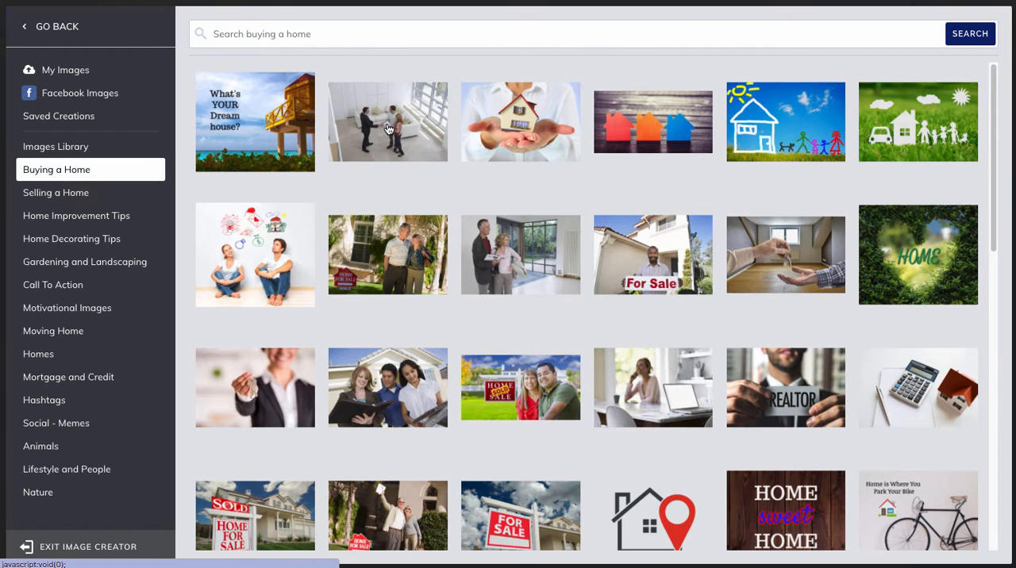
pyautogui.click(386, 127)
pyautogui.click(714, 468)
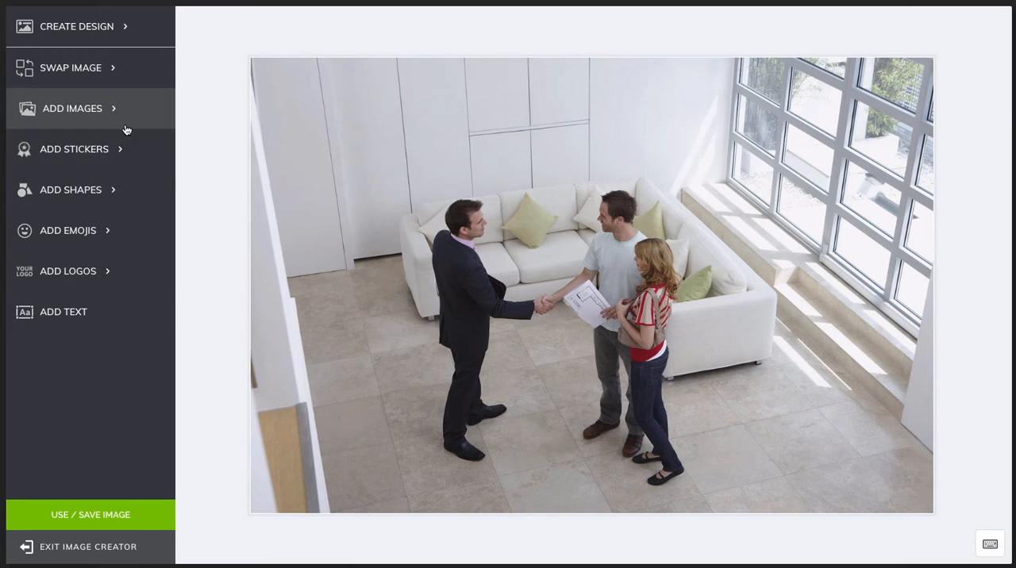
pyautogui.click(443, 162)
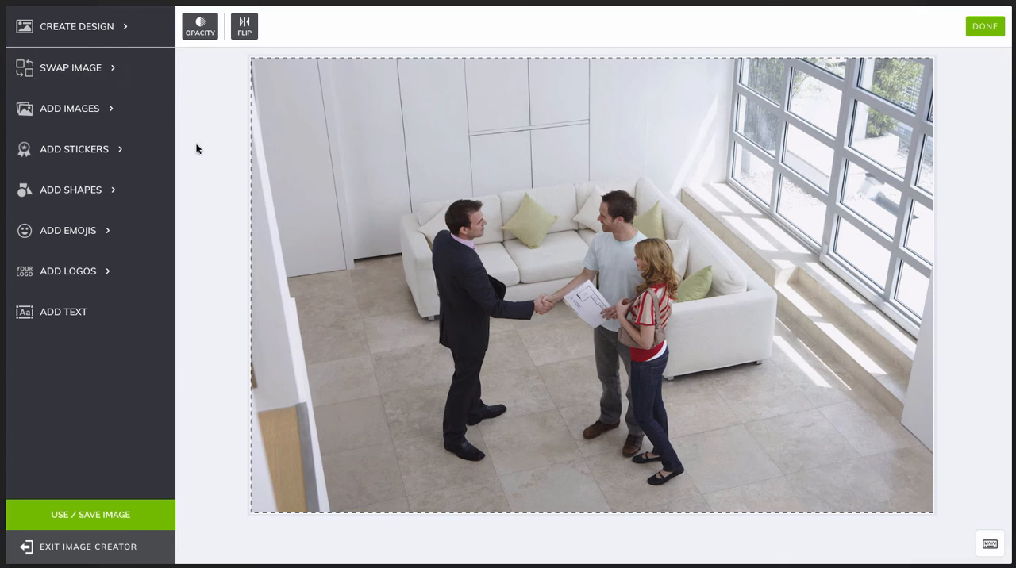
pyautogui.click(217, 159)
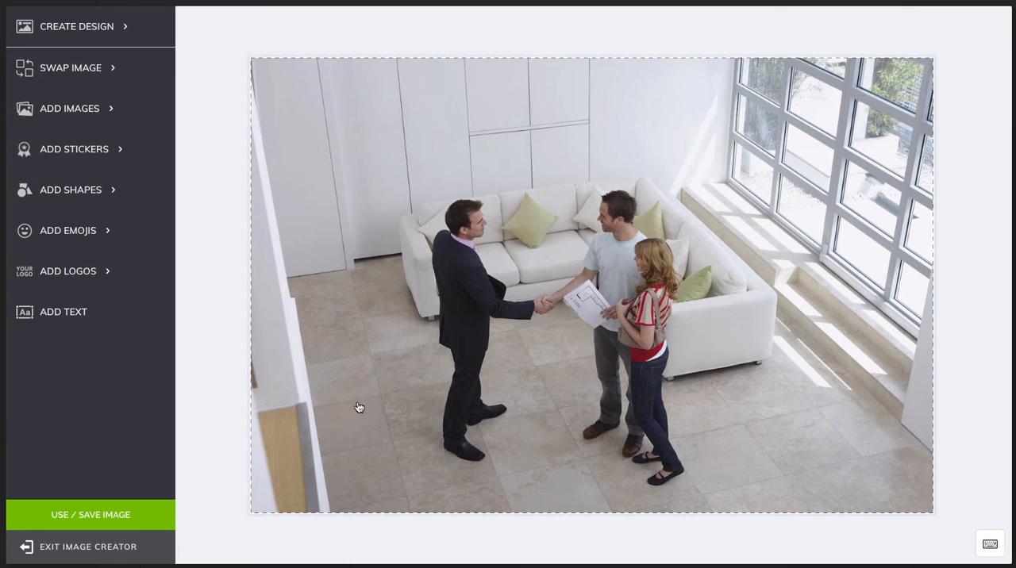
pyautogui.click(84, 119)
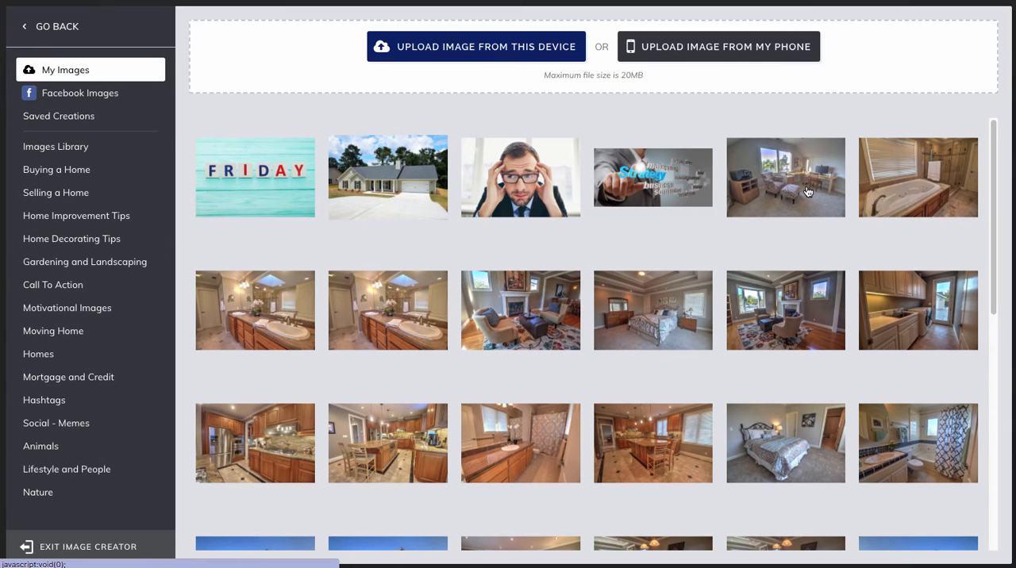
pyautogui.click(66, 31)
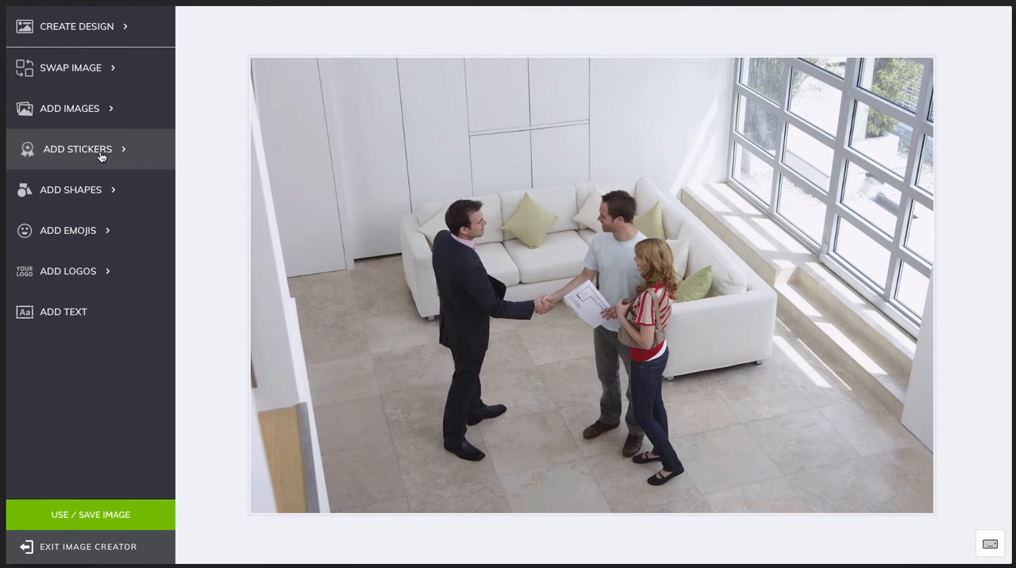
# Add the red brush-lettered SOLD sticker from the Real Estate Stickers collection to the photo.
pyautogui.click(102, 157)
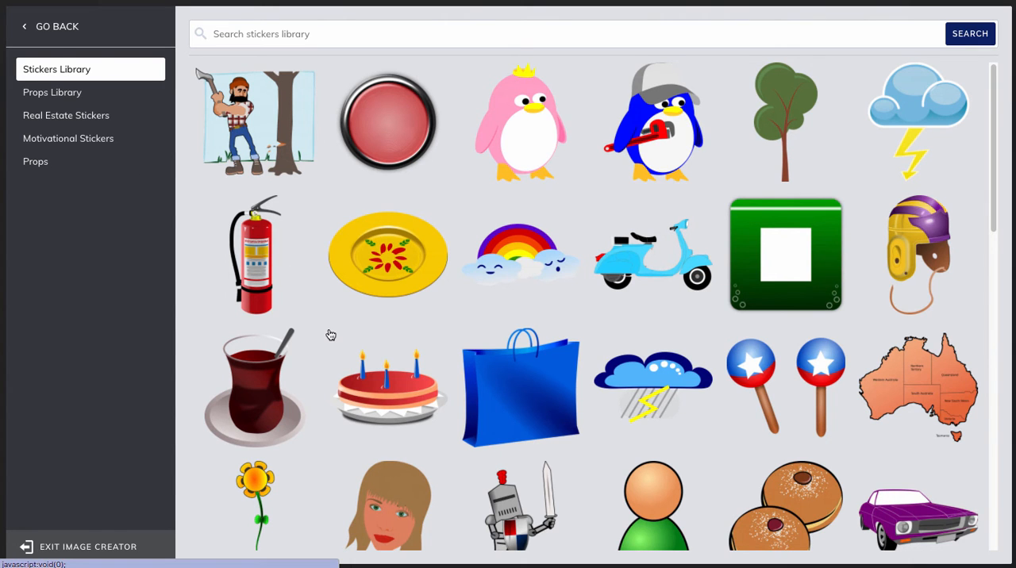
pyautogui.scroll(-6, 331, 335)
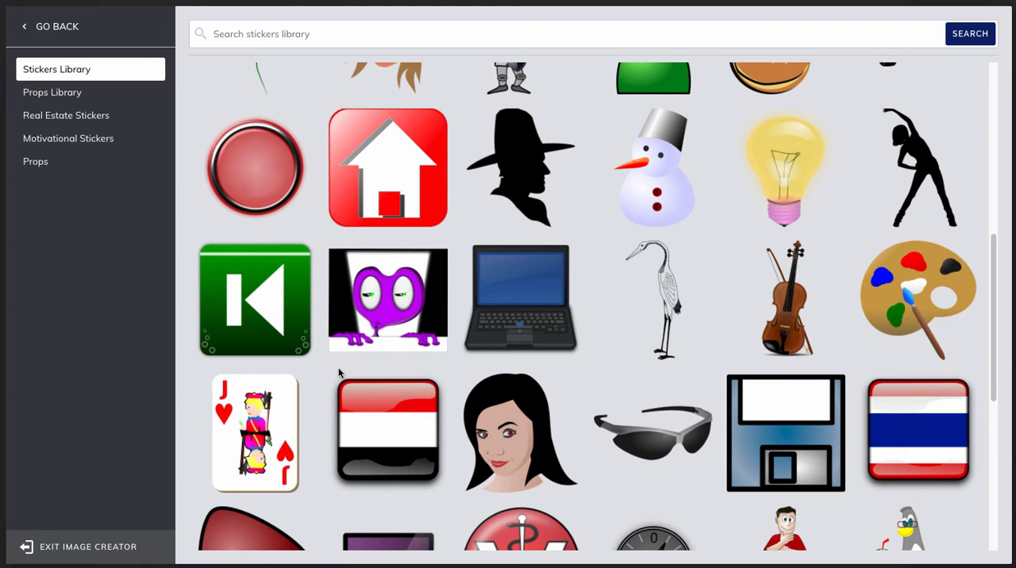
pyautogui.scroll(3, 338, 367)
pyautogui.scroll(4, 339, 372)
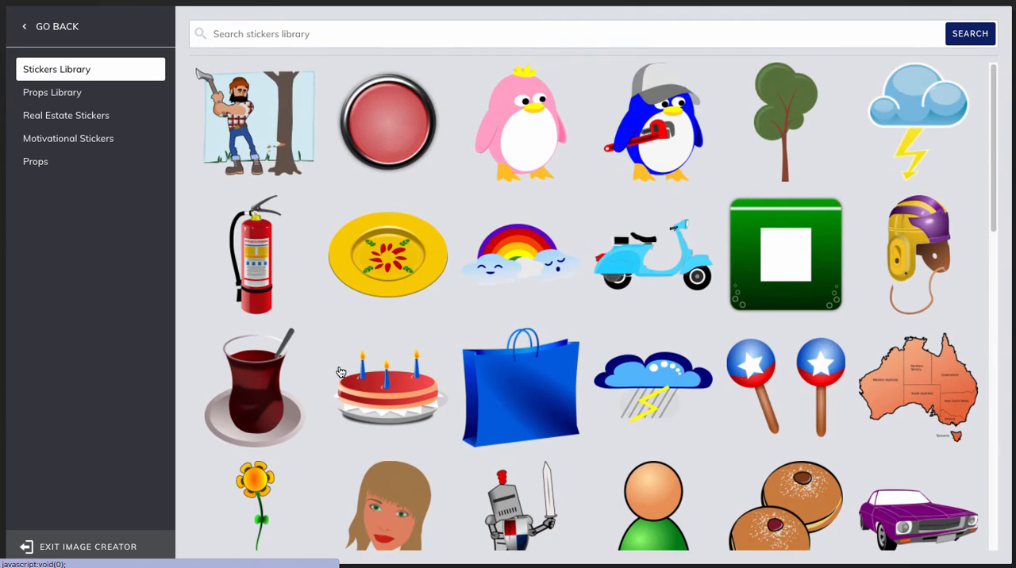
pyautogui.click(53, 117)
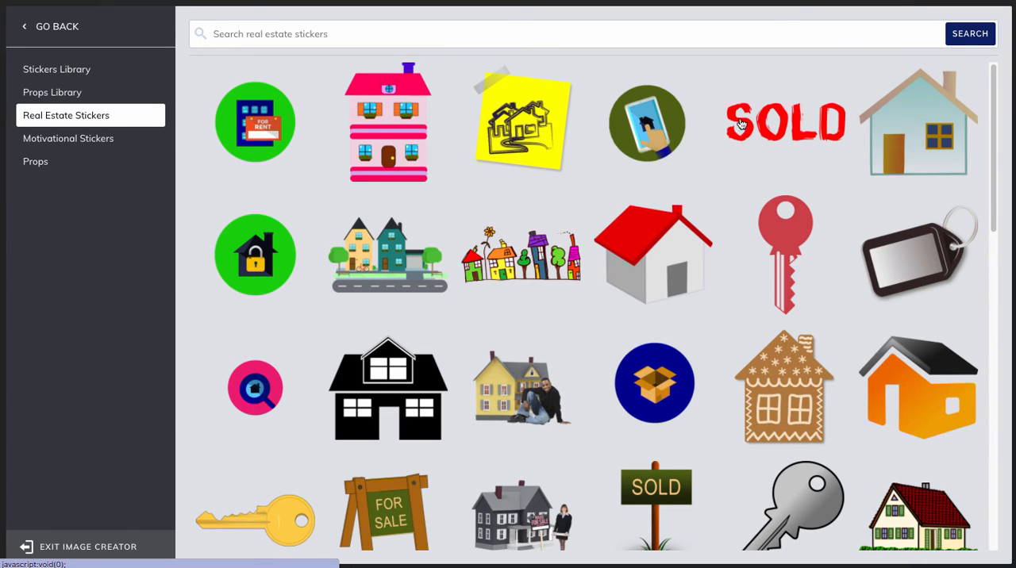
pyautogui.click(789, 120)
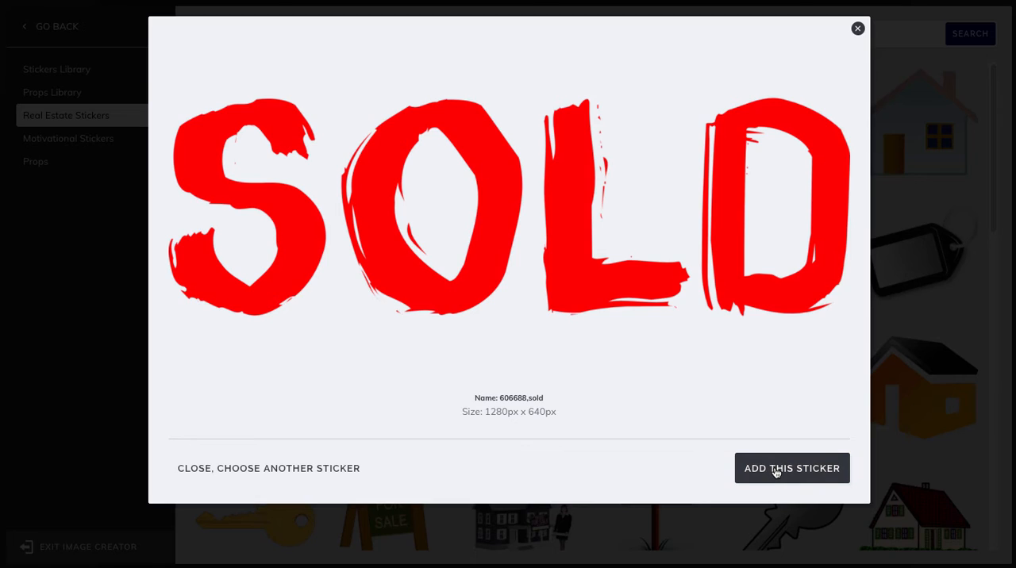
pyautogui.click(775, 471)
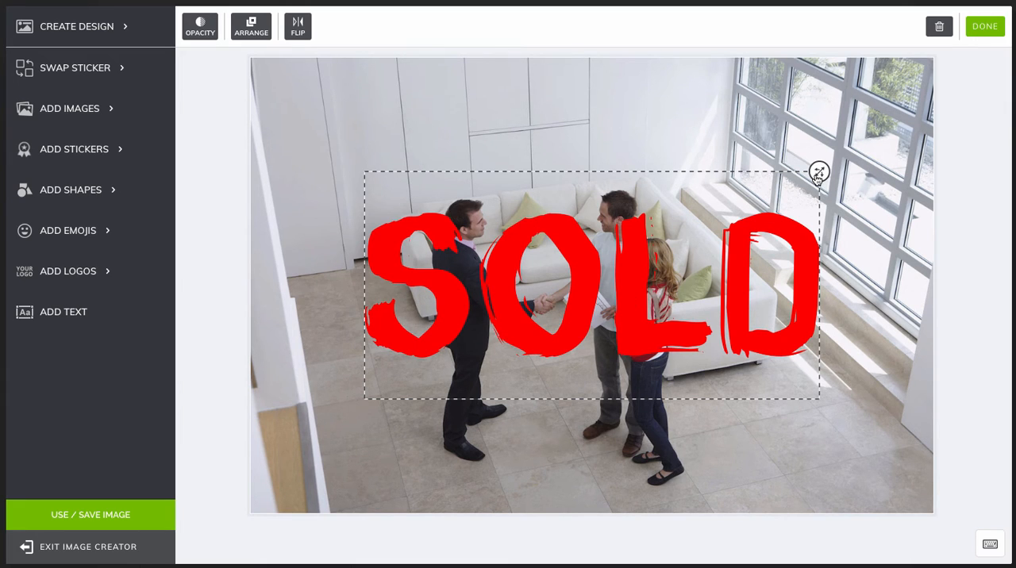
# Shrink the SOLD sticker to under half its size and place it in the photo's lower-right corner.
pyautogui.moveTo(819, 178); pyautogui.dragTo(694, 250)
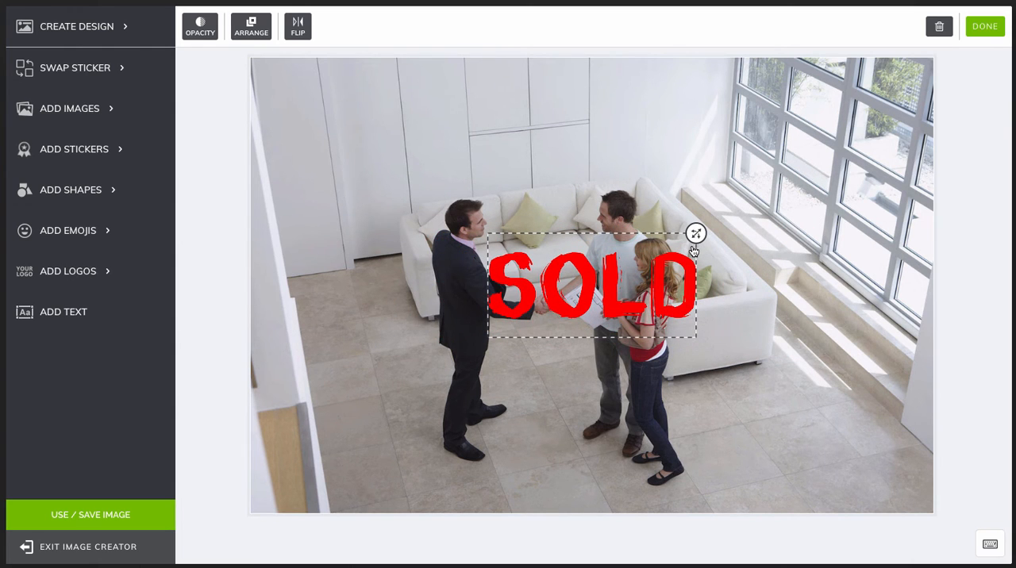
pyautogui.moveTo(583, 291); pyautogui.dragTo(792, 429)
pyautogui.click(933, 204)
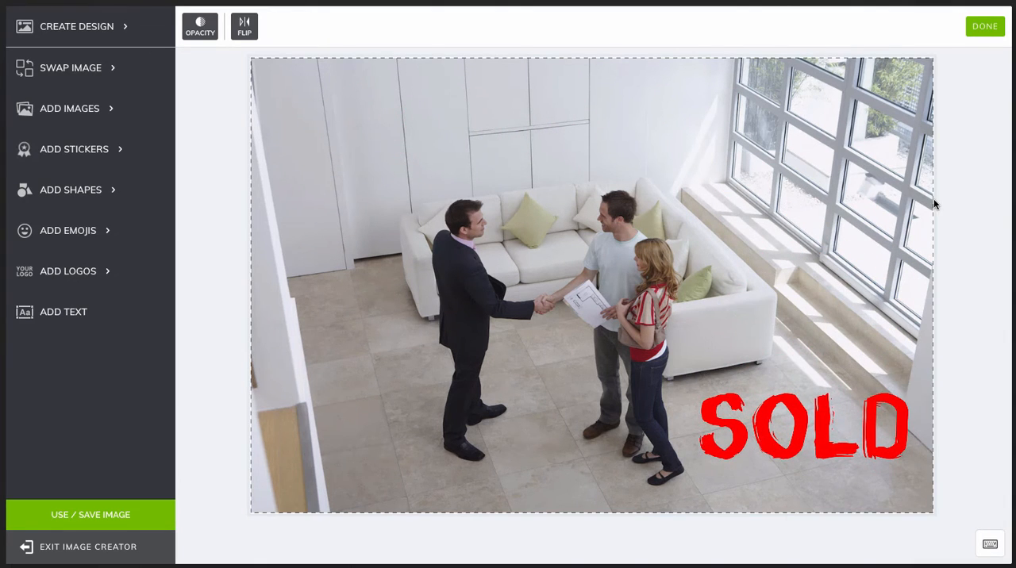
# Add the blue-outlined oval speech bubble shape and shrink it to sit just above the head of the man in the suit.
pyautogui.click(82, 193)
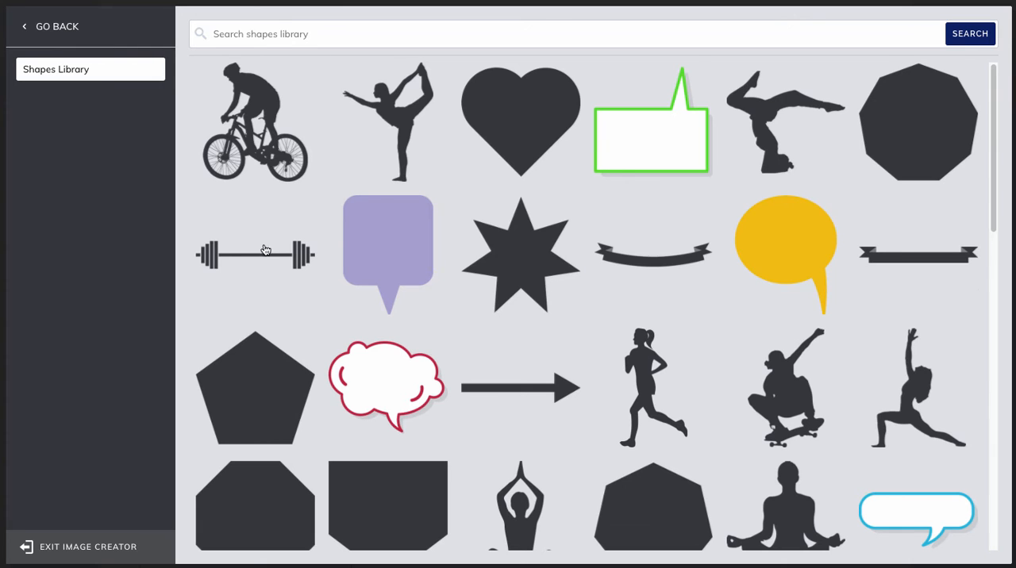
pyautogui.scroll(-10, 266, 250)
pyautogui.click(379, 420)
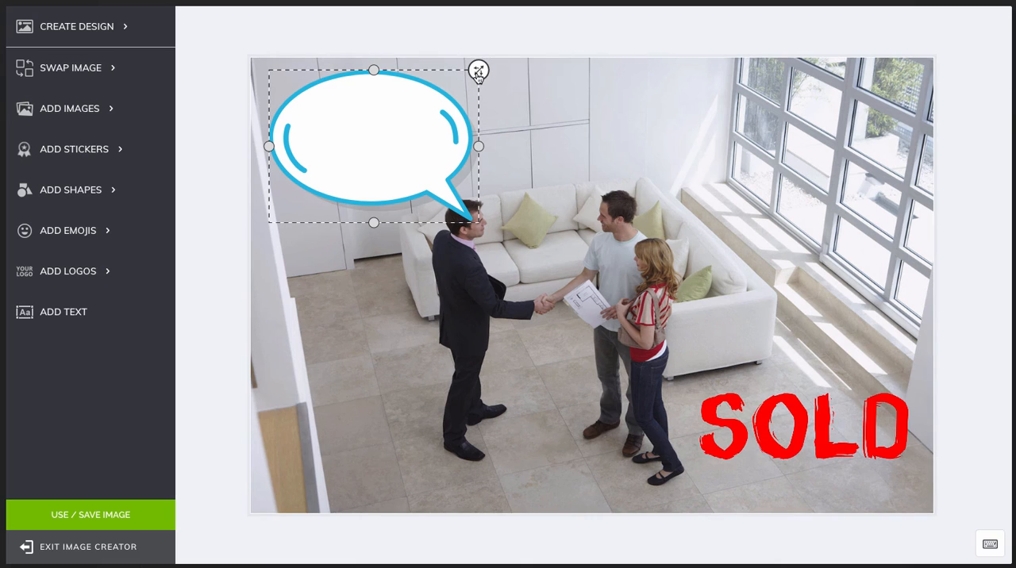
pyautogui.moveTo(477, 72); pyautogui.dragTo(445, 93)
pyautogui.click(388, 161)
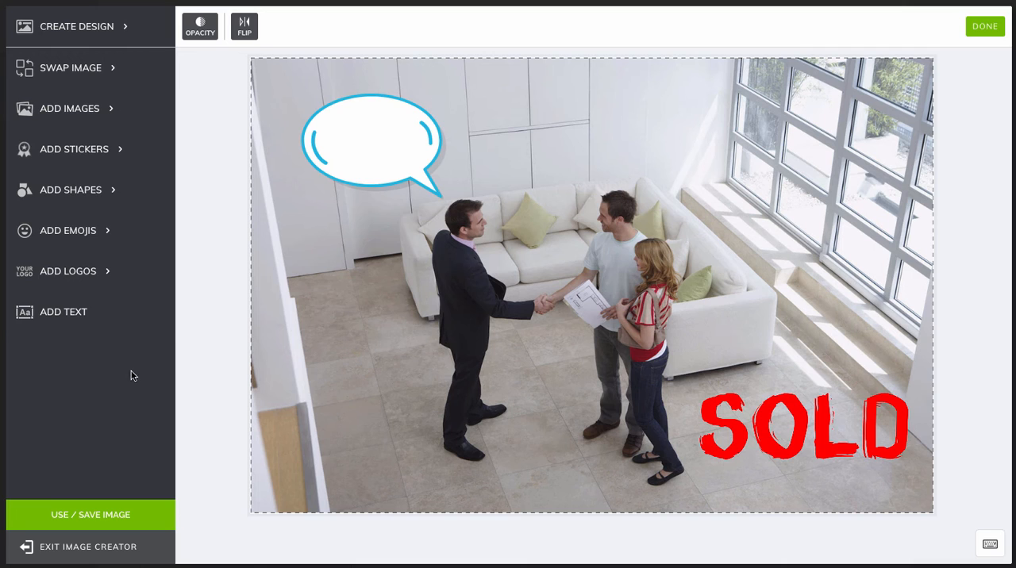
# Add a text box over the speech bubble reading "Yay! Another Happy Buyer!".
pyautogui.click(67, 315)
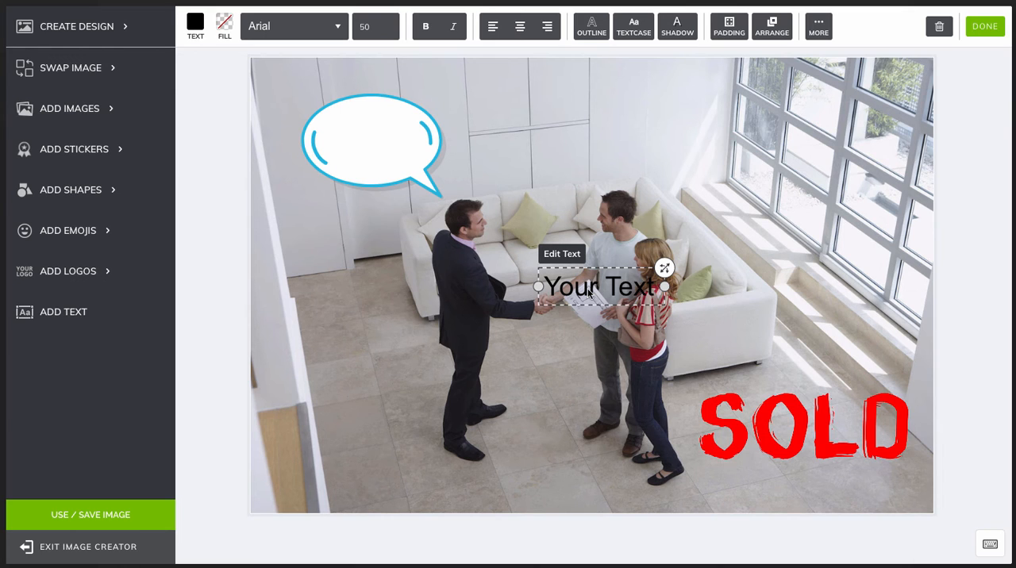
pyautogui.moveTo(588, 292); pyautogui.dragTo(361, 145)
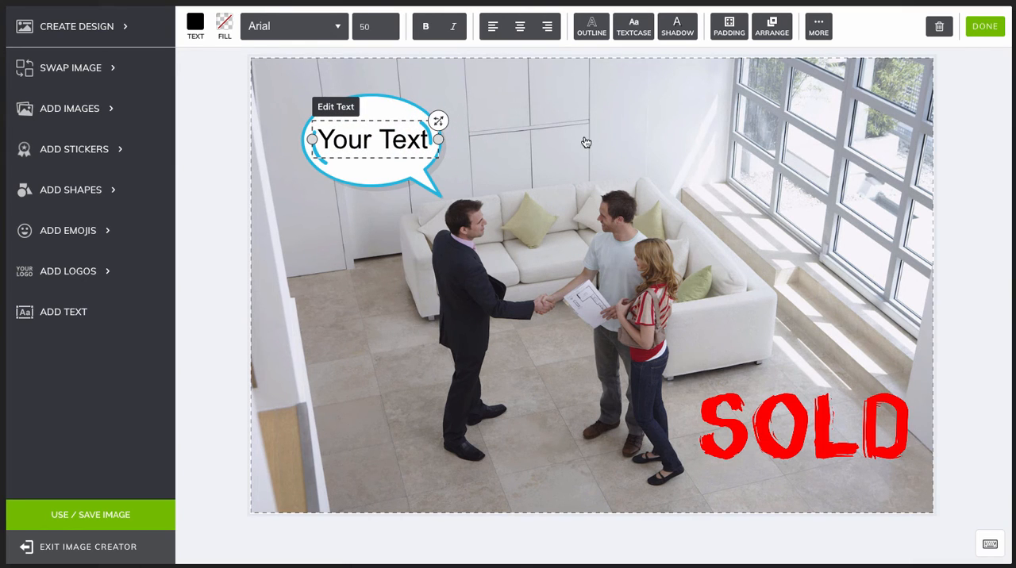
pyautogui.click(334, 110)
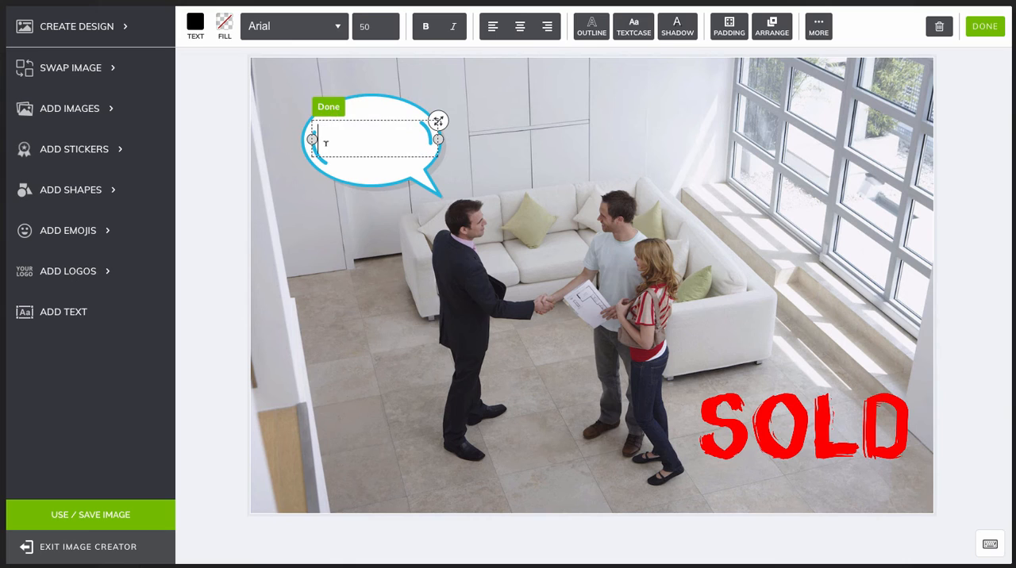
pyautogui.write('Yay! Another Happy Buyer!')
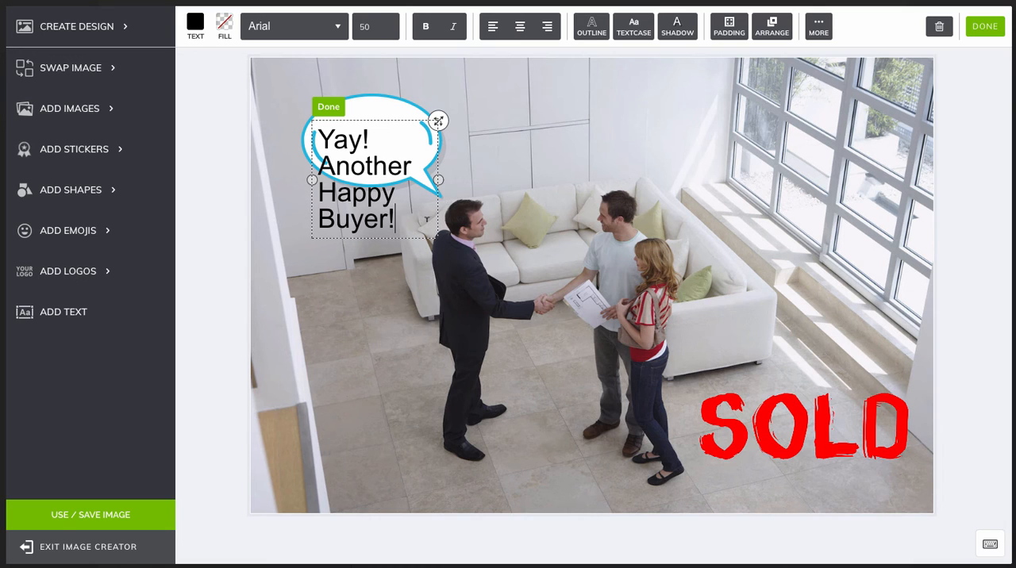
# Reduce the "Yay! Another Happy Buyer!" text to font size 30 and fit it on two lines inside the speech bubble.
pyautogui.moveTo(398, 226); pyautogui.dragTo(317, 139)
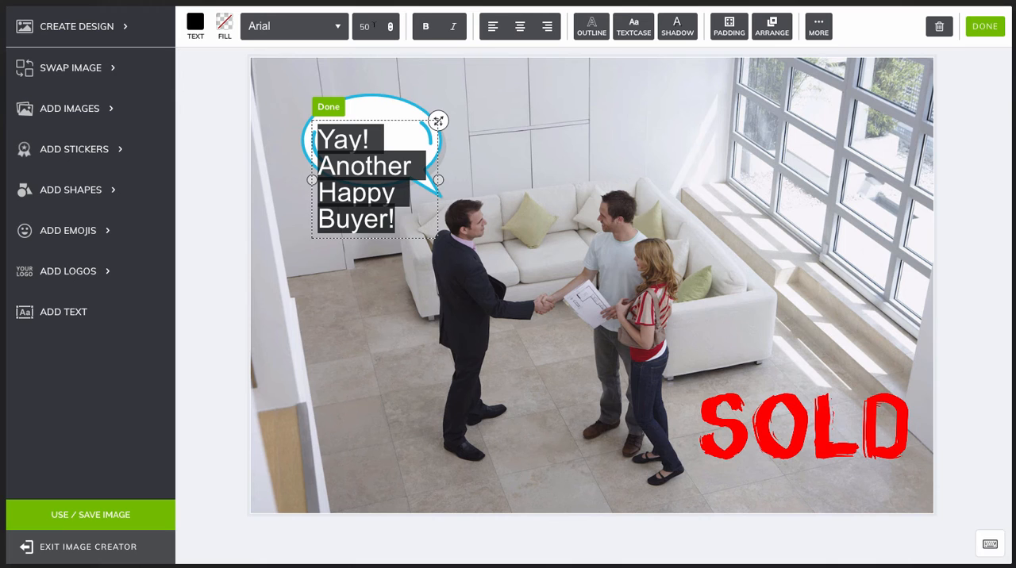
pyautogui.click(390, 30)
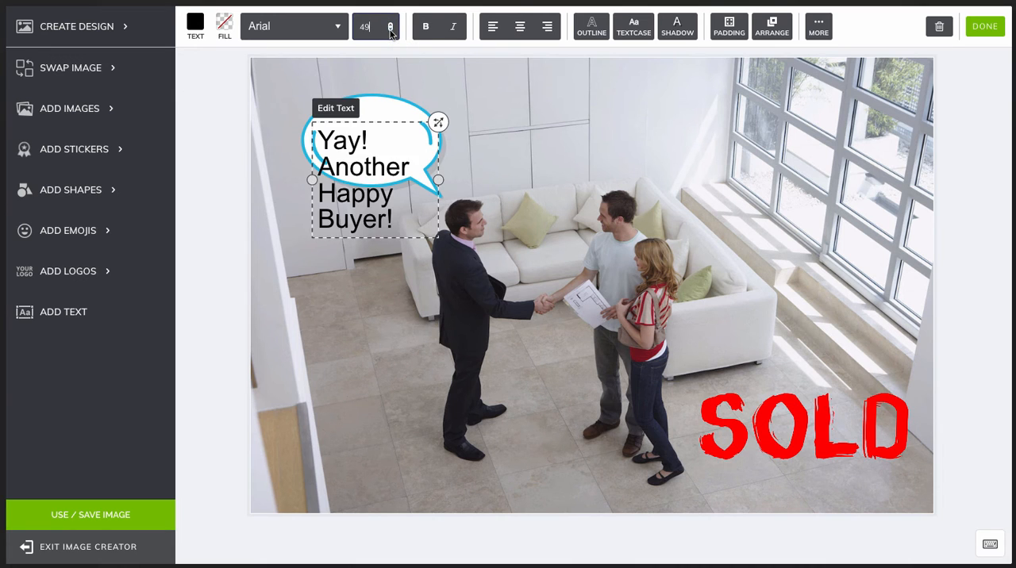
pyautogui.click(390, 30)
pyautogui.click(390, 30)
pyautogui.click(390, 30)
pyautogui.click(390, 30)
pyautogui.click(390, 30)
pyautogui.doubleClick(389, 30)
pyautogui.click(389, 30)
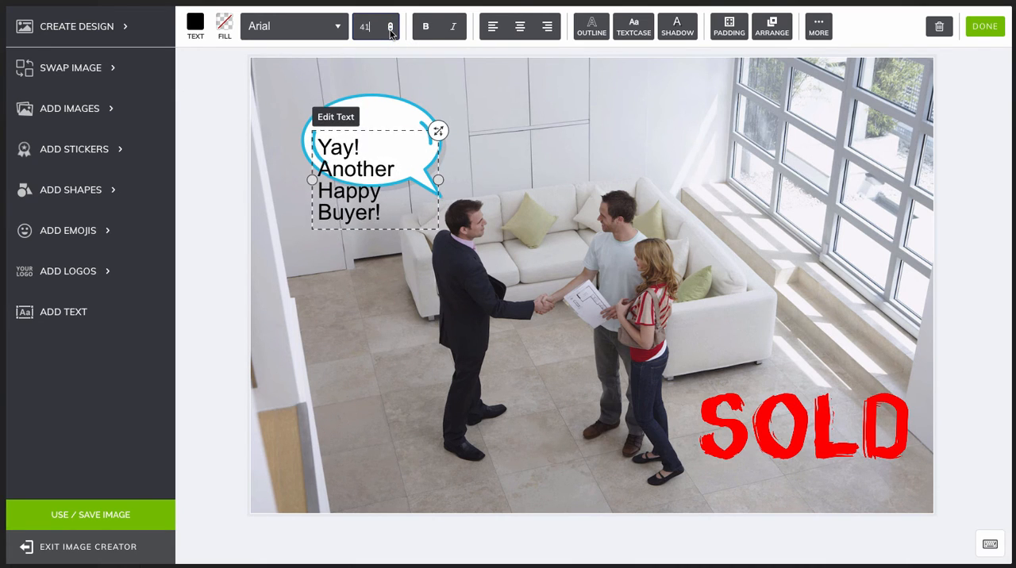
pyautogui.doubleClick(390, 30)
pyautogui.click(389, 30)
pyautogui.doubleClick(390, 31)
pyautogui.doubleClick(390, 30)
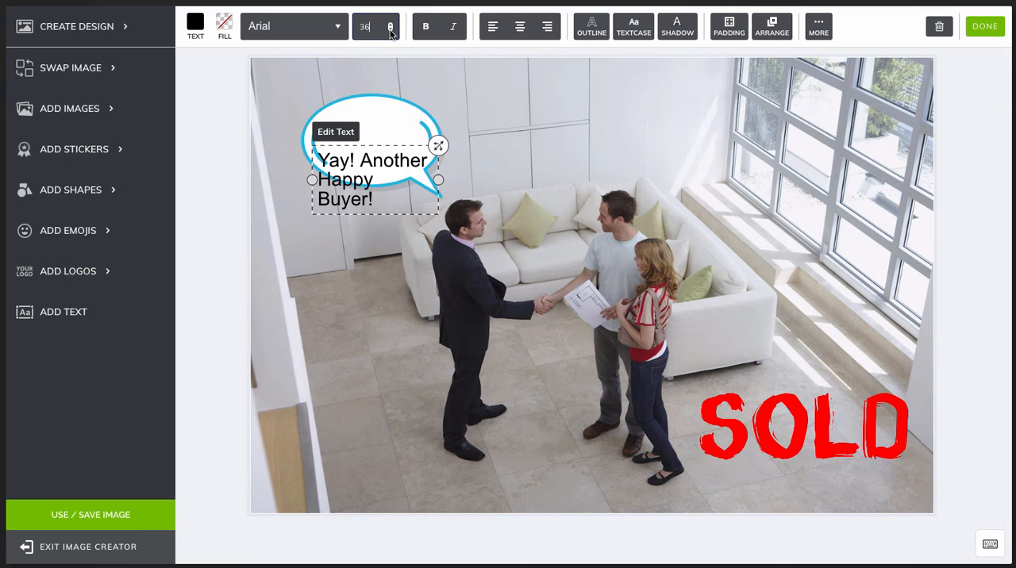
pyautogui.click(369, 143)
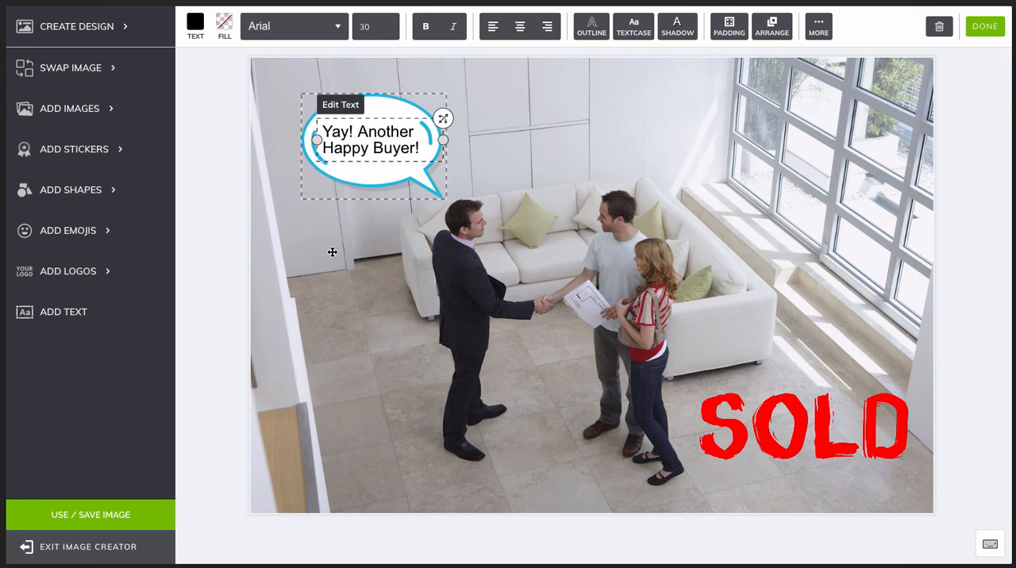
pyautogui.click(328, 324)
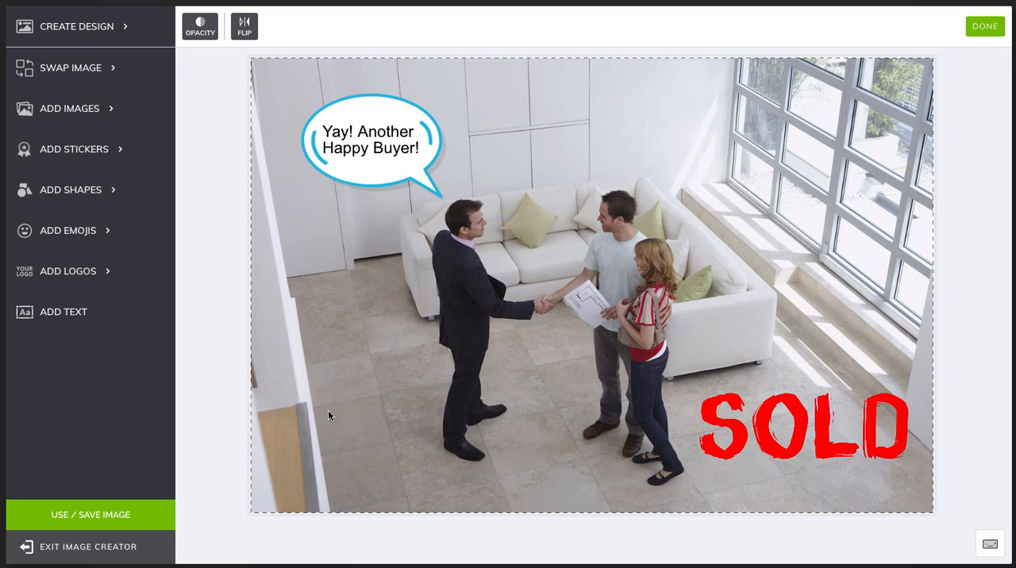
# Add the smiling hugging-face emoji and shrink it to a small icon just above the SOLD sticker.
pyautogui.click(87, 233)
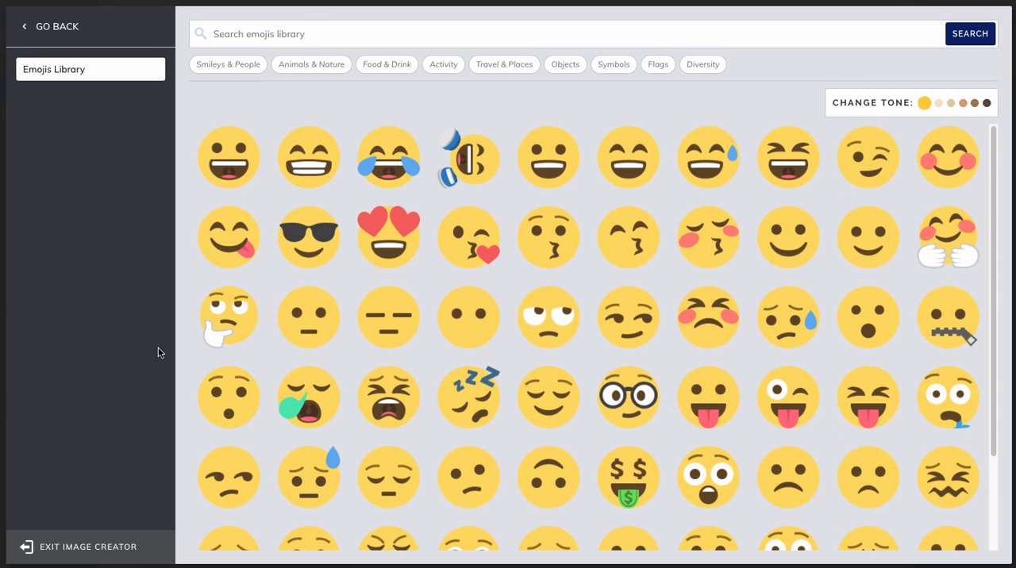
pyautogui.click(947, 236)
pyautogui.click(640, 457)
pyautogui.moveTo(585, 293); pyautogui.dragTo(794, 339)
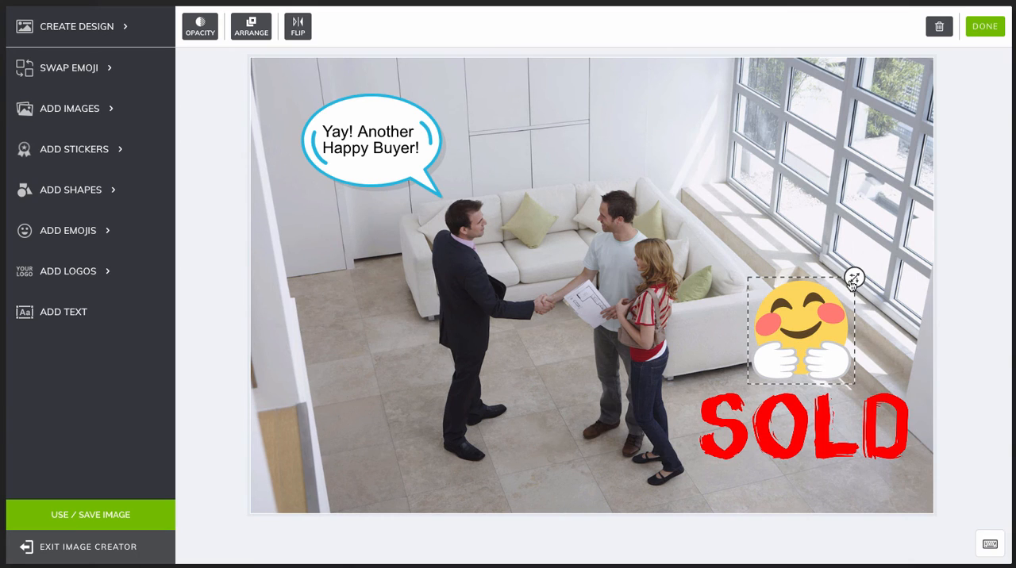
pyautogui.moveTo(853, 279); pyautogui.dragTo(818, 350)
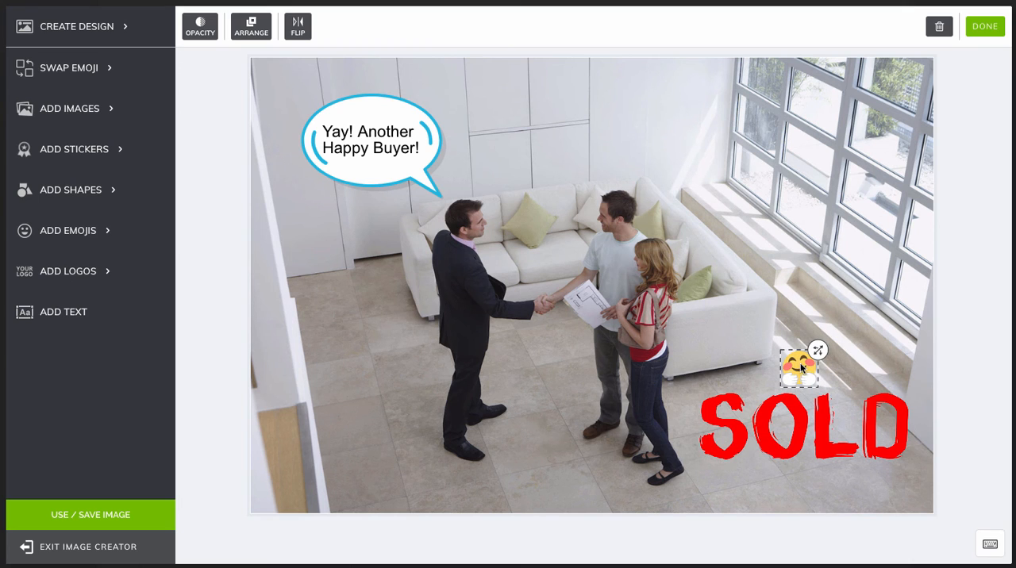
pyautogui.click(939, 482)
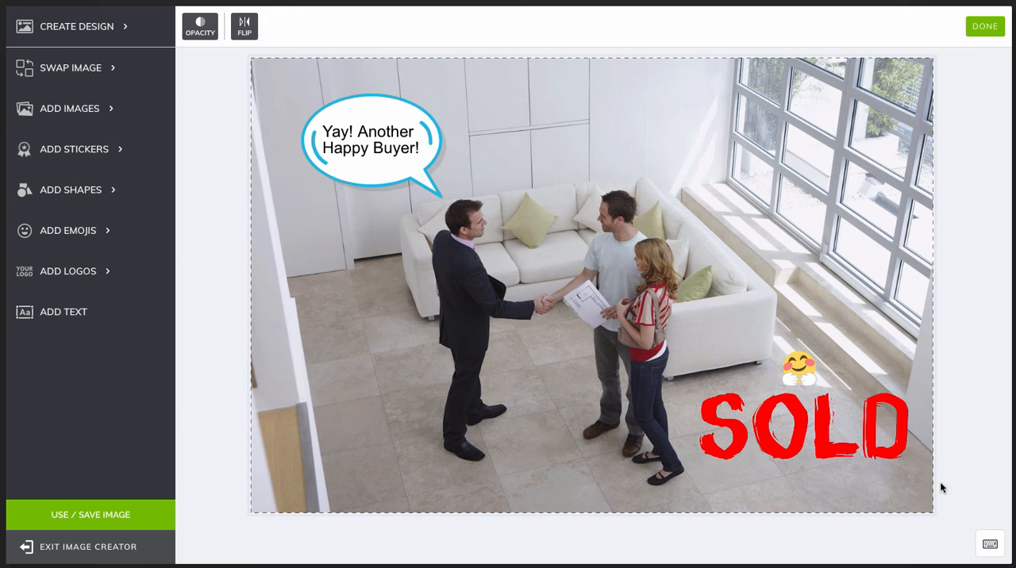
# Add the words-only Social for Real Estate logo and shrink it to about a quarter size in the photo's lower-left corner.
pyautogui.click(71, 272)
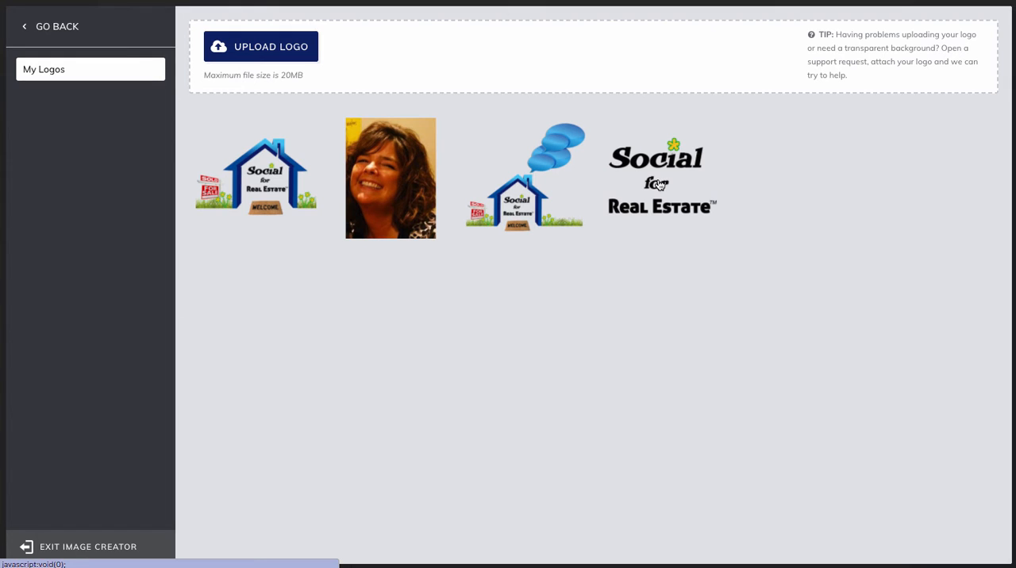
pyautogui.click(658, 185)
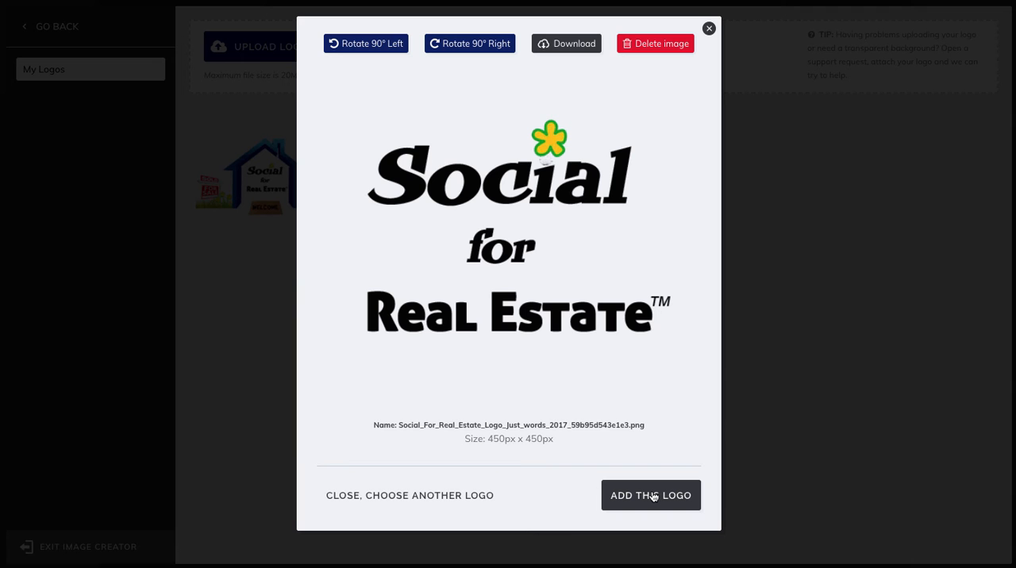
pyautogui.click(650, 496)
pyautogui.moveTo(604, 277); pyautogui.dragTo(390, 380)
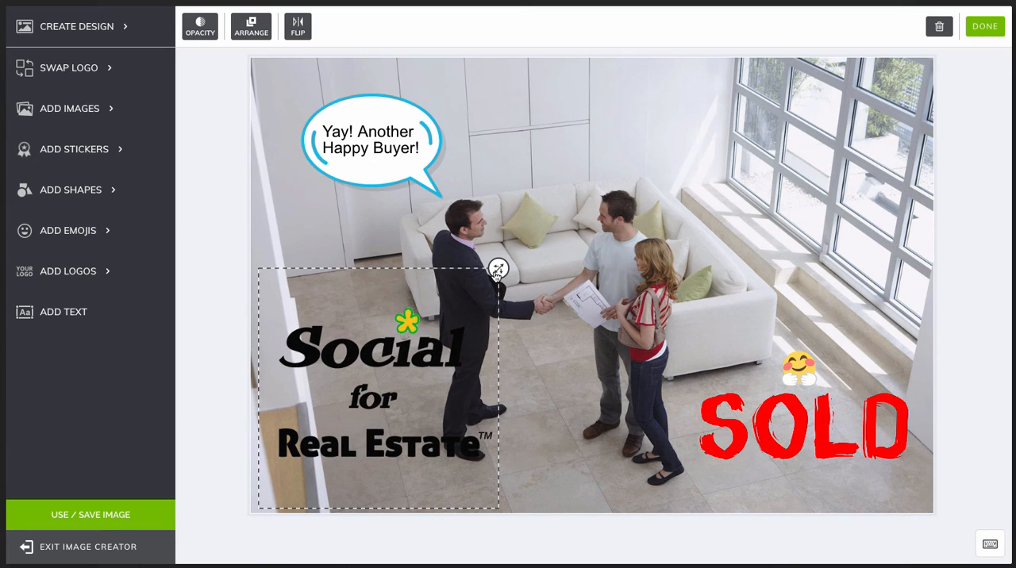
pyautogui.moveTo(497, 272); pyautogui.dragTo(334, 433)
pyautogui.click(443, 494)
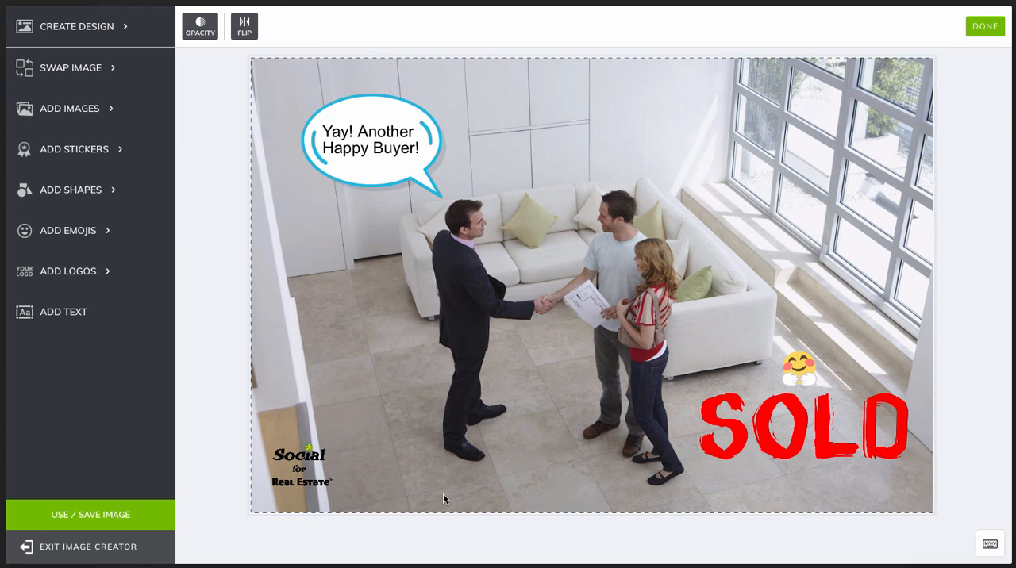